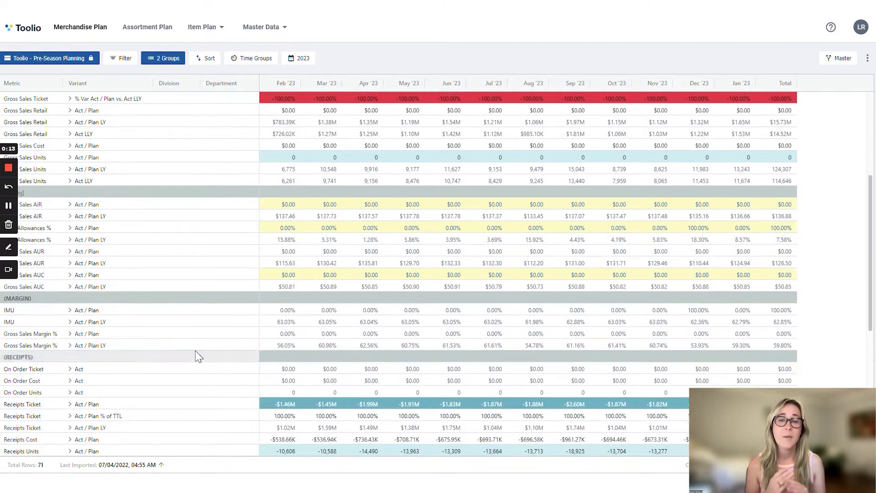
# - Seed the 2023 Master plan from Plan Year 2021 with Variant Act
pyautogui.scroll(5, 197, 354)
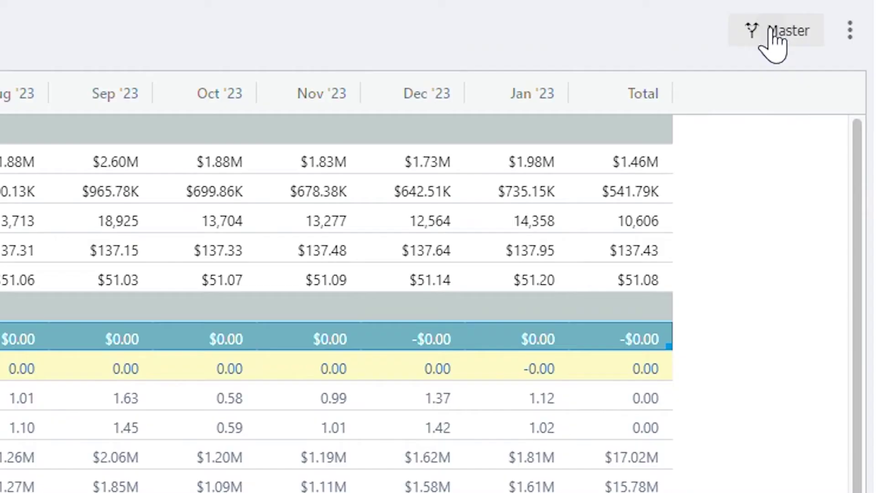
pyautogui.click(775, 37)
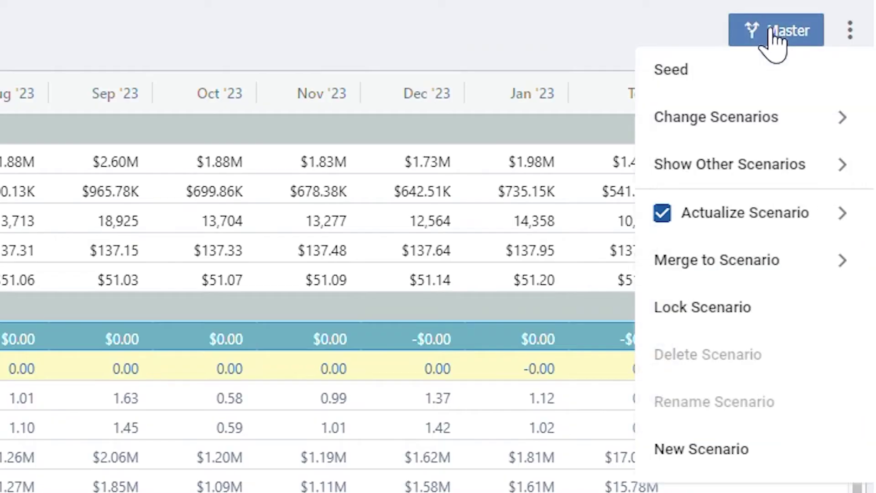
pyautogui.click(676, 90)
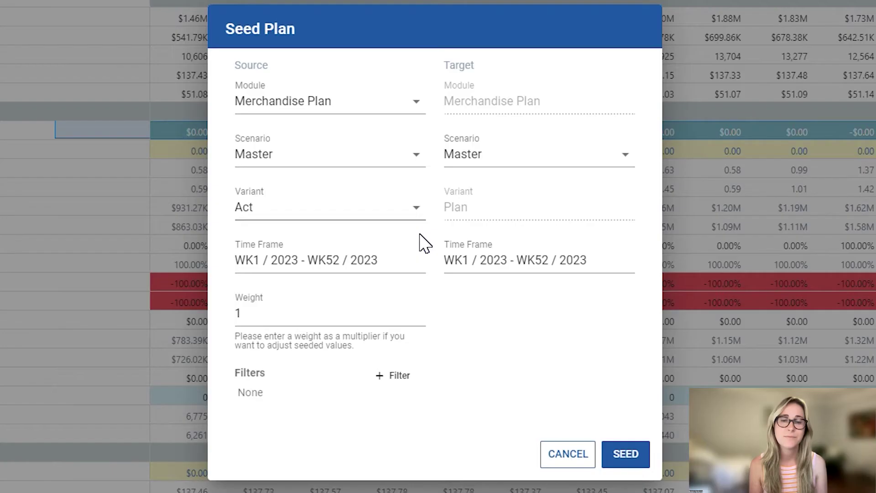
pyautogui.click(365, 260)
pyautogui.click(393, 349)
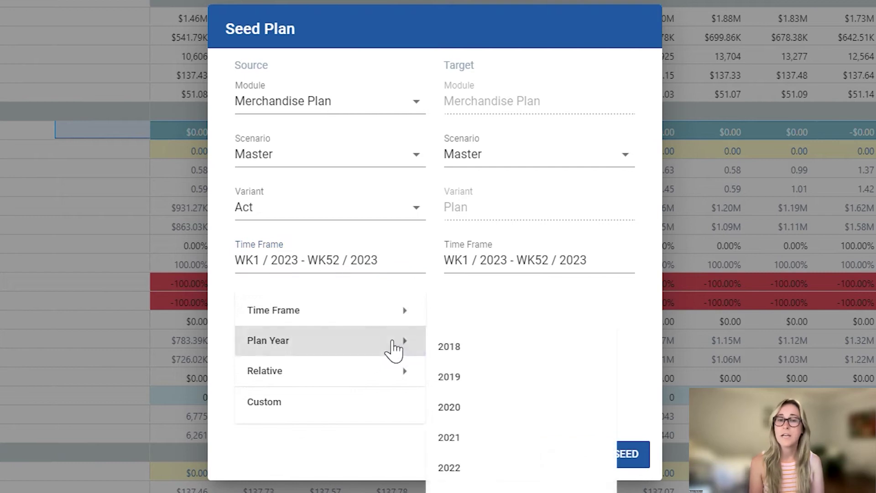
pyautogui.click(475, 444)
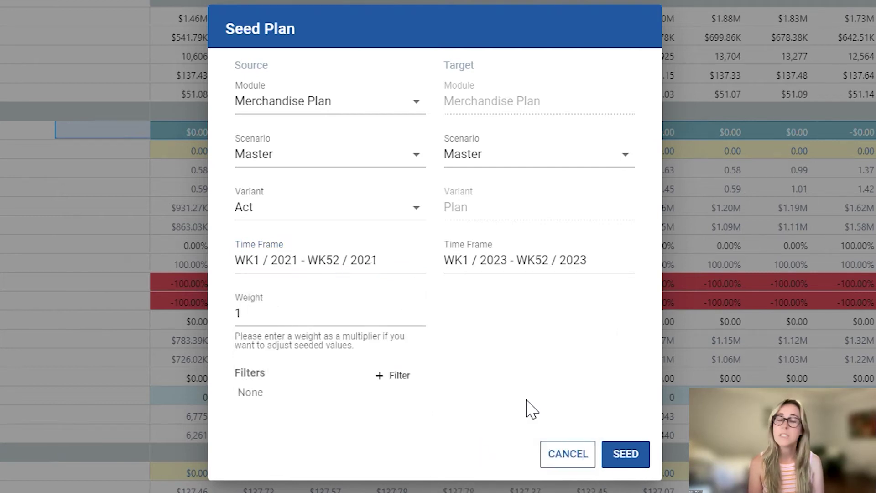
pyautogui.click(621, 451)
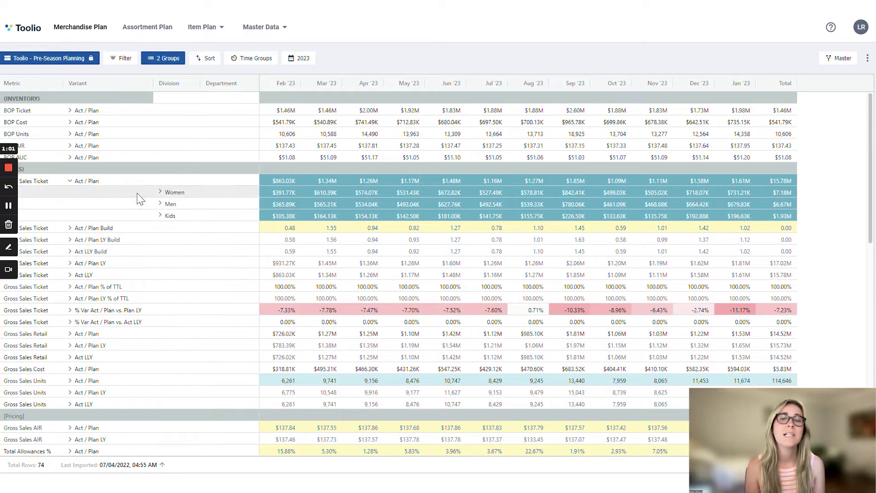
# - Expand Women, Men and Kids under Gross Sales Ticket into their departments
pyautogui.click(159, 193)
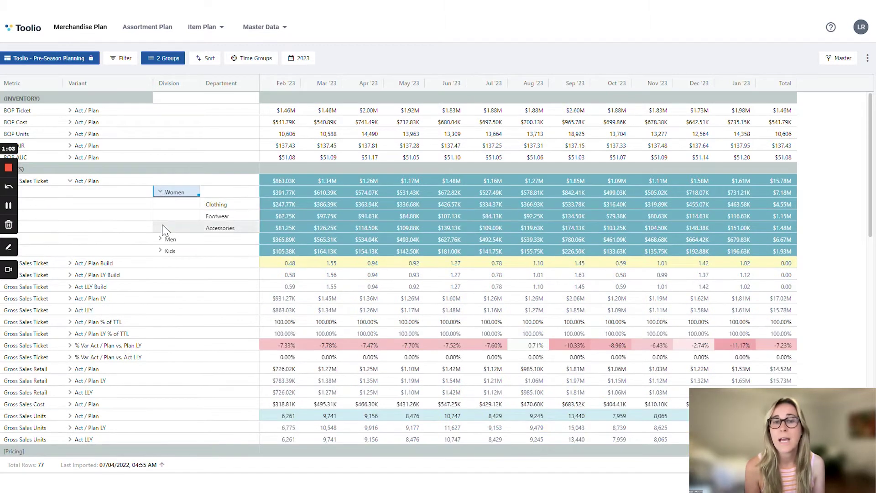
pyautogui.click(160, 239)
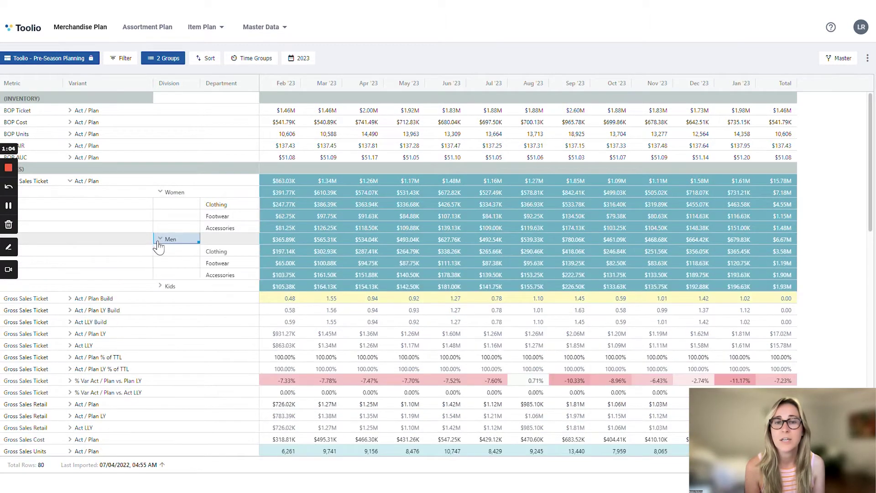
pyautogui.click(160, 286)
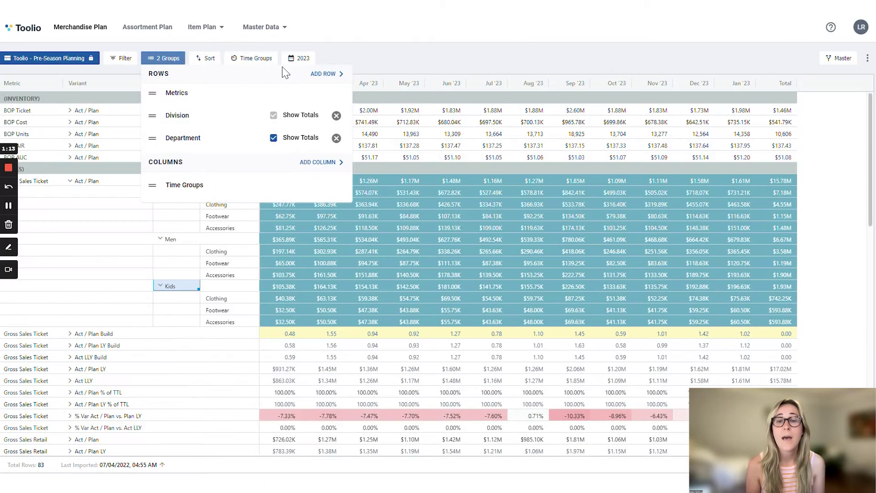
# - Review the 2 Groups add-row options, then collapse Gross Sales Ticket to its $15.78M total
pyautogui.click(325, 76)
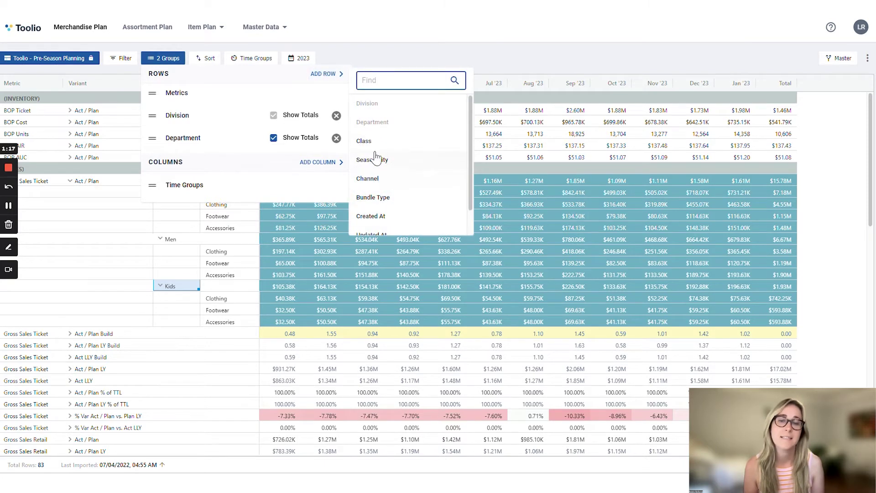
pyautogui.click(370, 58)
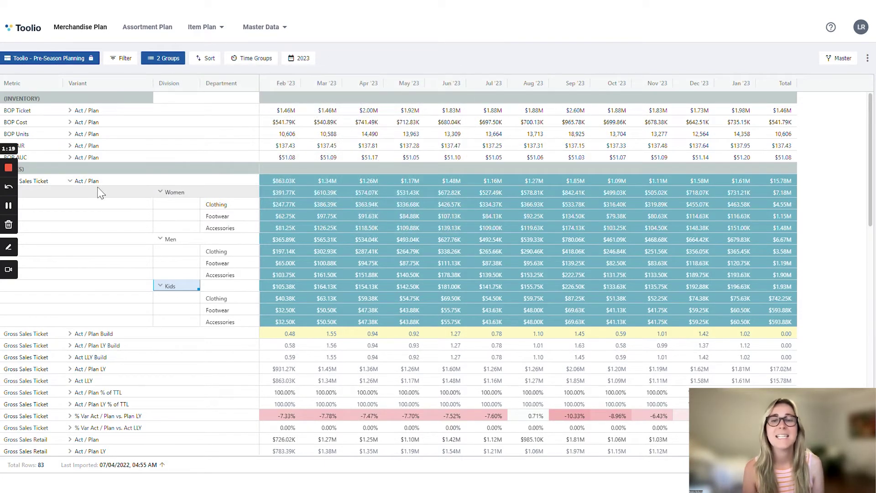
pyautogui.click(70, 181)
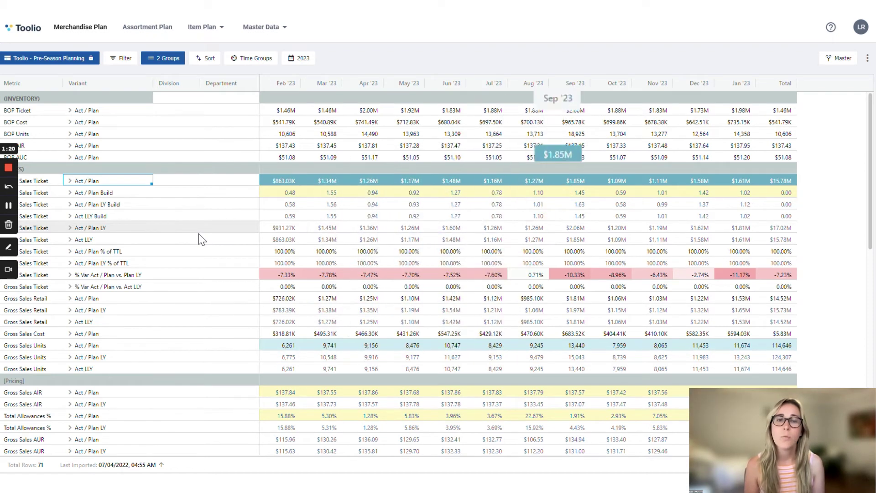
# - Set the % Var vs. Act LLY row to 20.00%, raising Gross Sales Ticket to $18.94M
pyautogui.scroll(-1, 191, 264)
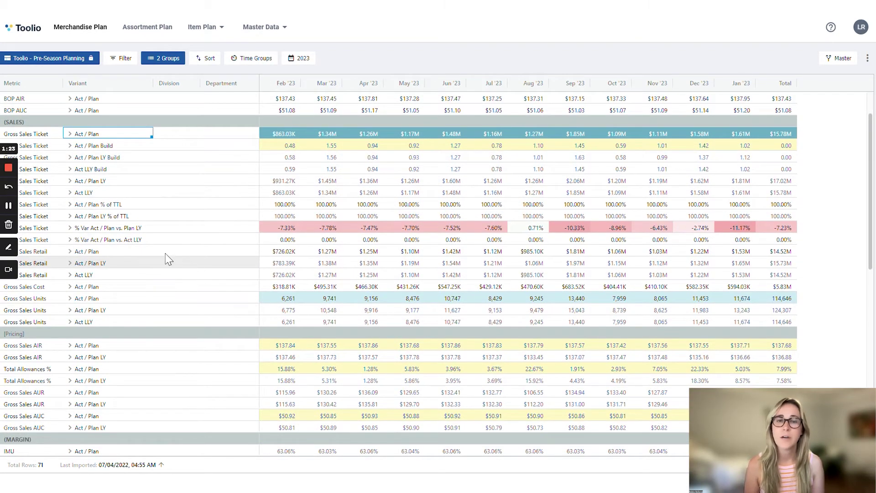
pyautogui.moveTo(138, 244); pyautogui.dragTo(783, 244)
pyautogui.write('20.00')
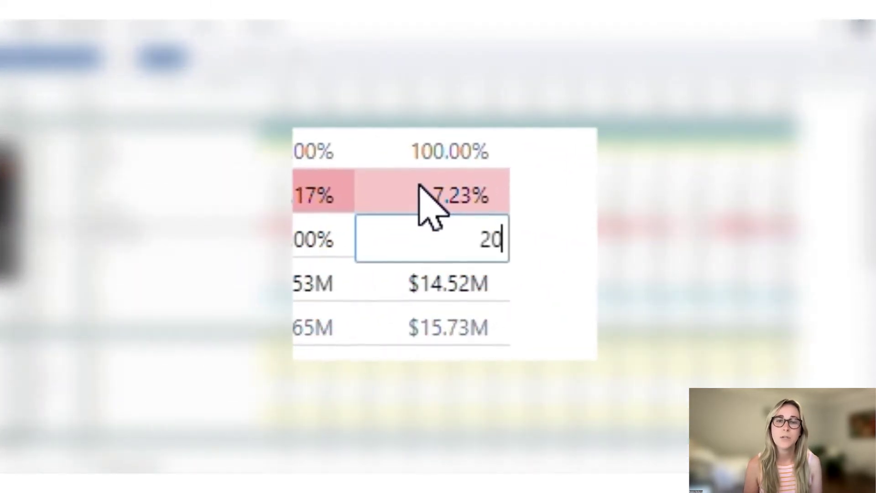
pyautogui.write('%')
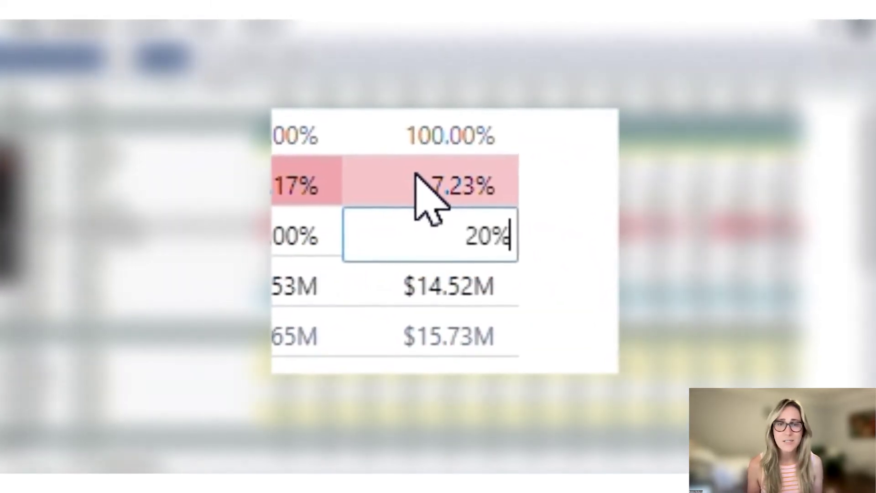
pyautogui.press('Return')
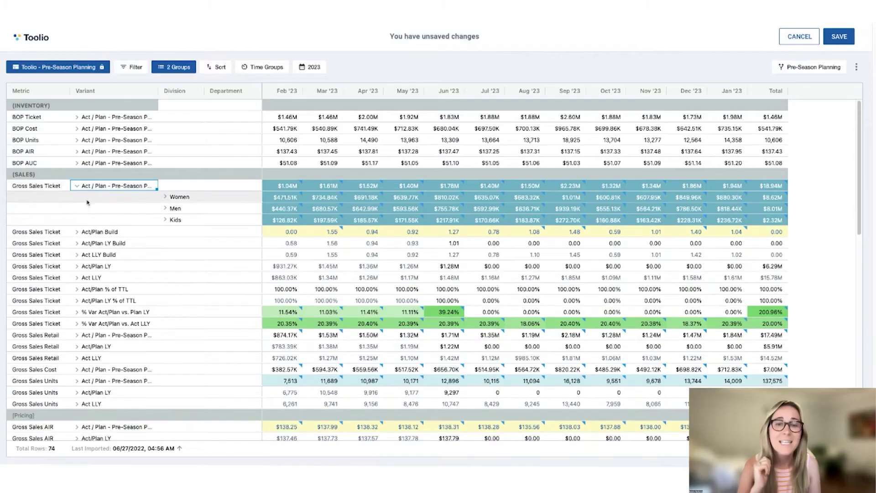
# - Scroll the grid past Margin, Receipts and Open To Buy to the KPI's section
pyautogui.click(165, 208)
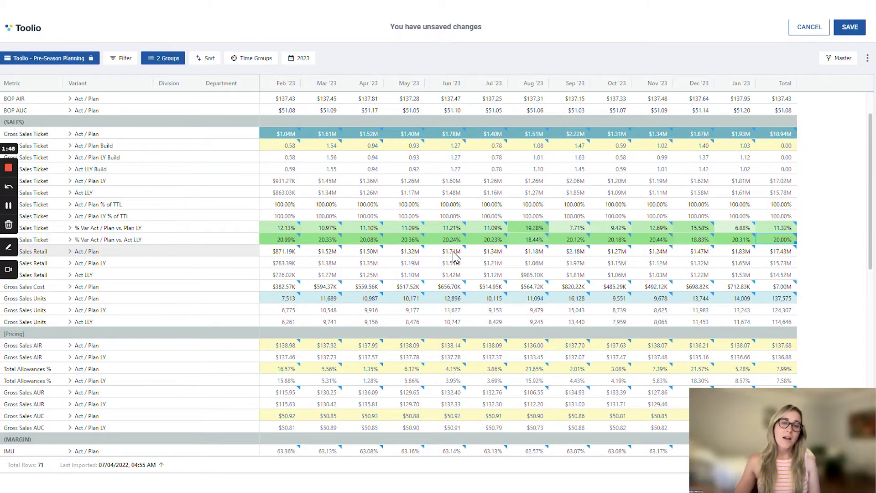
pyautogui.scroll(-8, 453, 257)
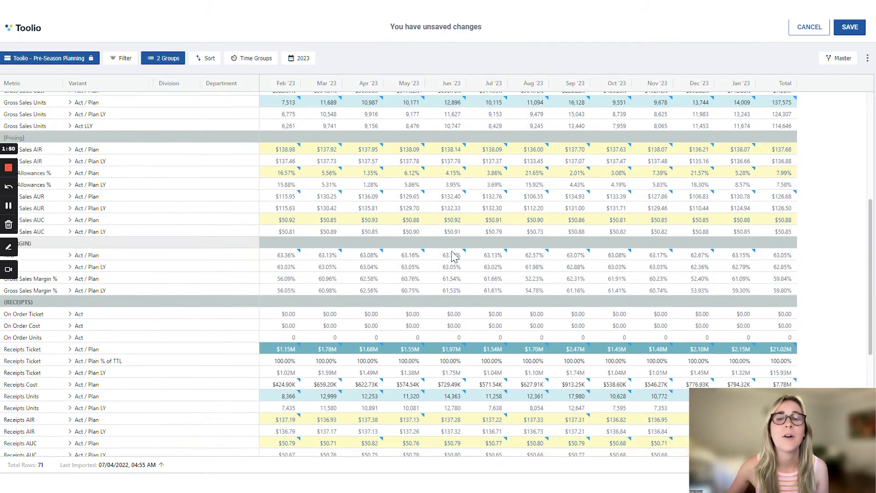
pyautogui.scroll(-3, 453, 257)
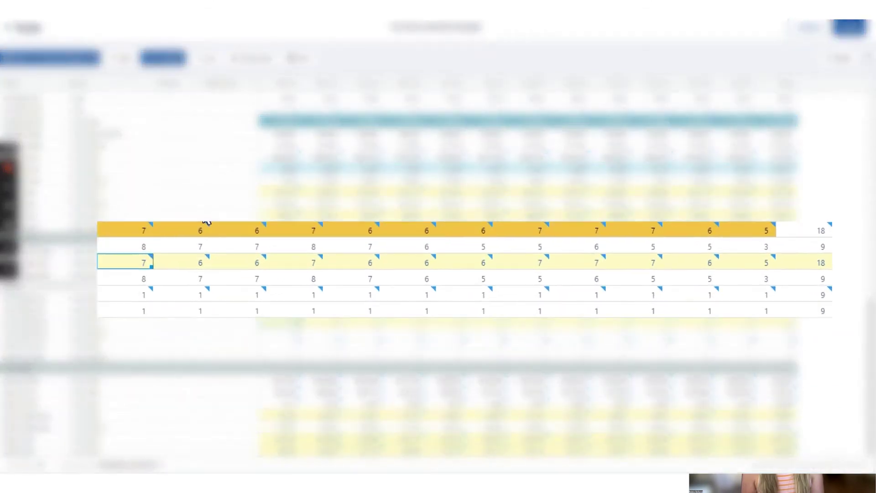
# - Enter 12 weeks in the February Gross WOS Units plan cell
pyautogui.click(294, 322)
pyautogui.write('12')
pyautogui.press('Return')
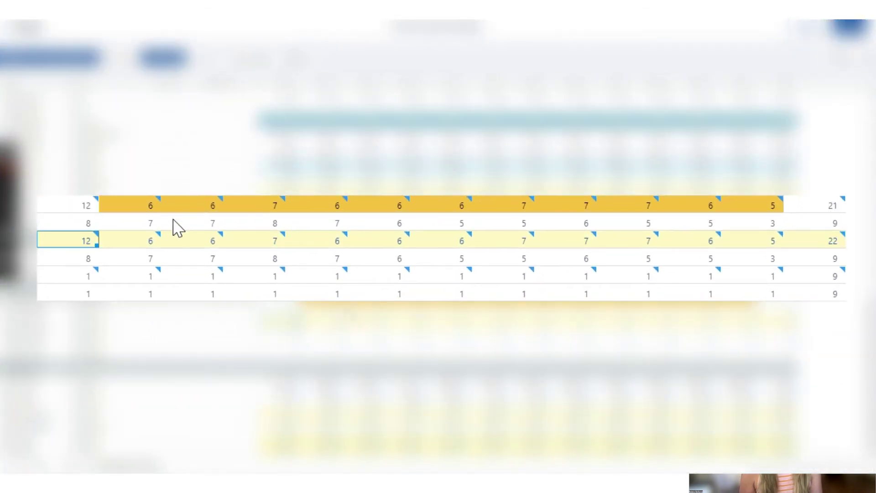
pyautogui.moveTo(101, 251); pyautogui.dragTo(776, 246)
pyautogui.click(73, 244)
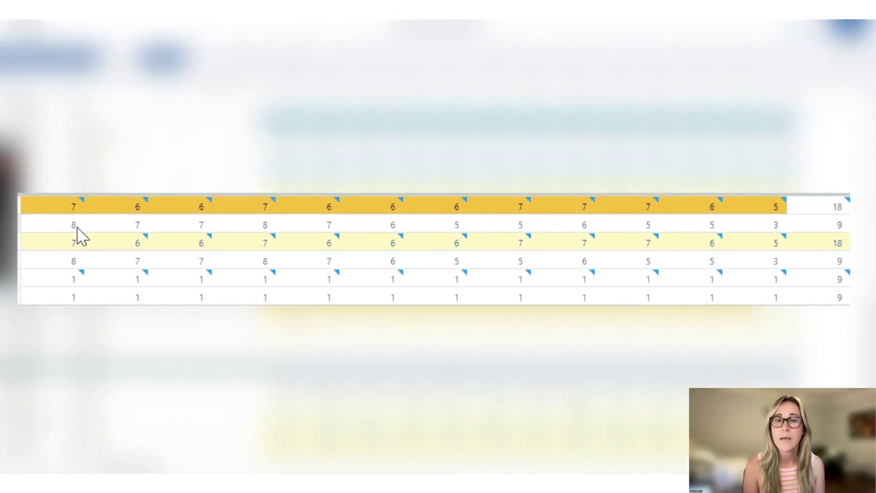
# - Re-enter 12 for February and paste 12 into March through January Gross WOS Units
pyautogui.click(271, 314)
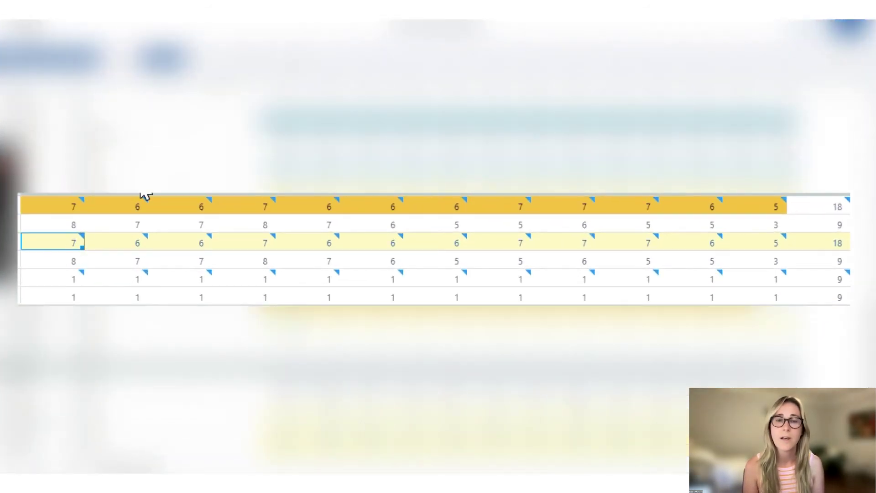
pyautogui.write('12')
pyautogui.press('Return')
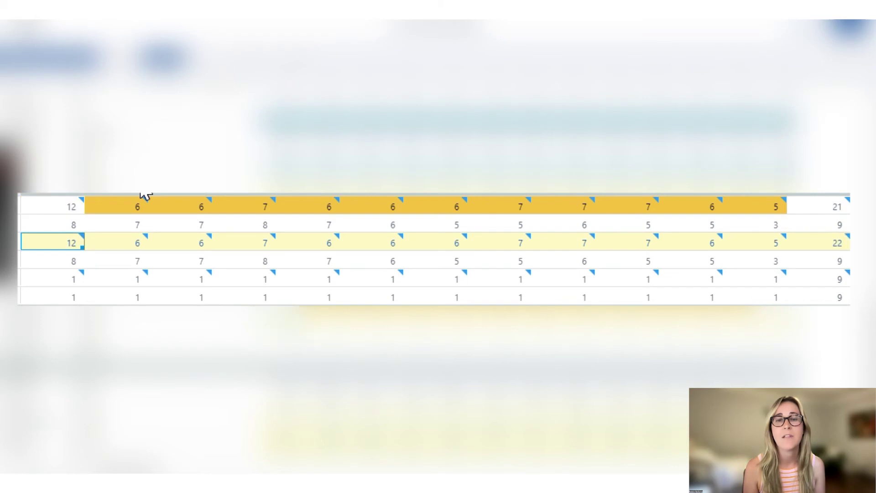
pyautogui.moveTo(83, 245); pyautogui.dragTo(774, 244)
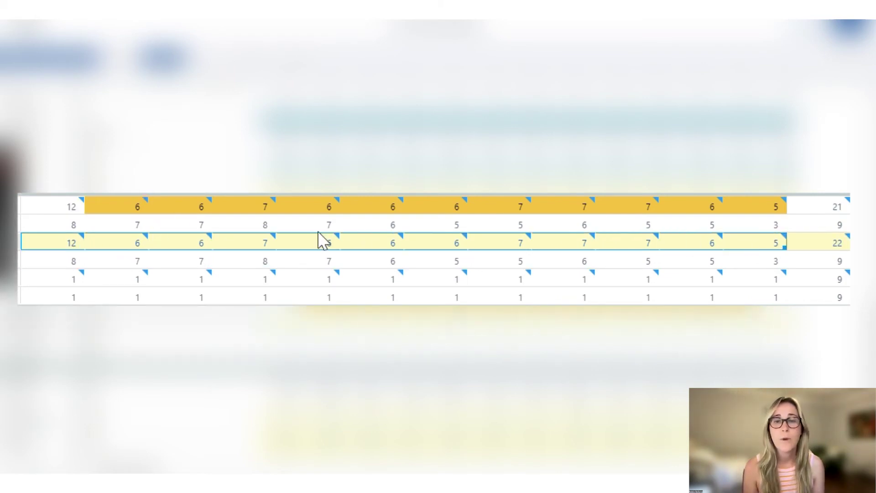
pyautogui.click(65, 246)
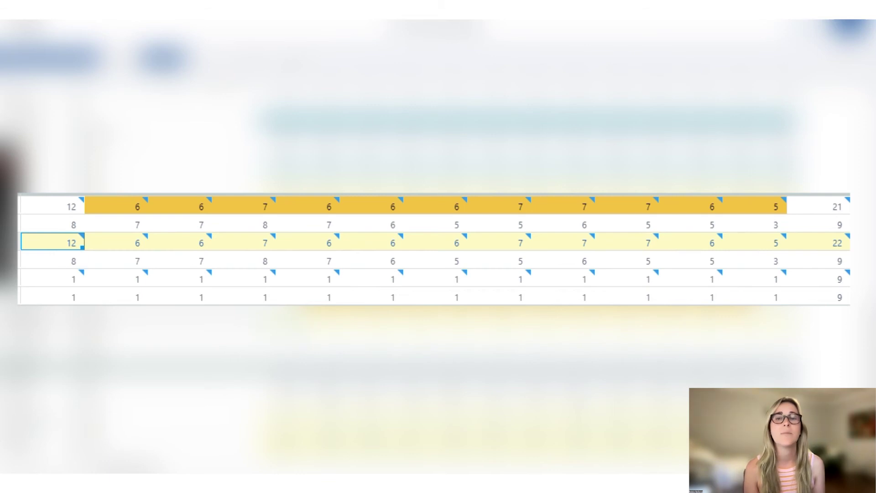
pyautogui.moveTo(79, 252); pyautogui.dragTo(751, 249)
pyautogui.write('12')
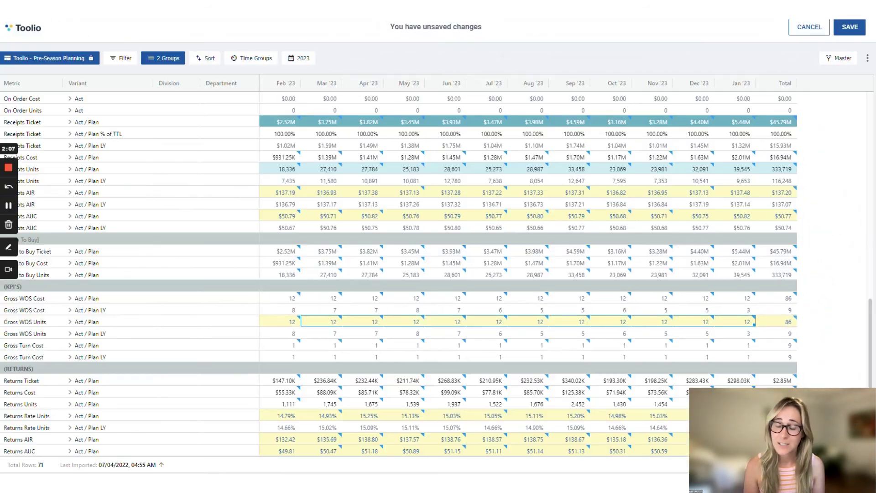